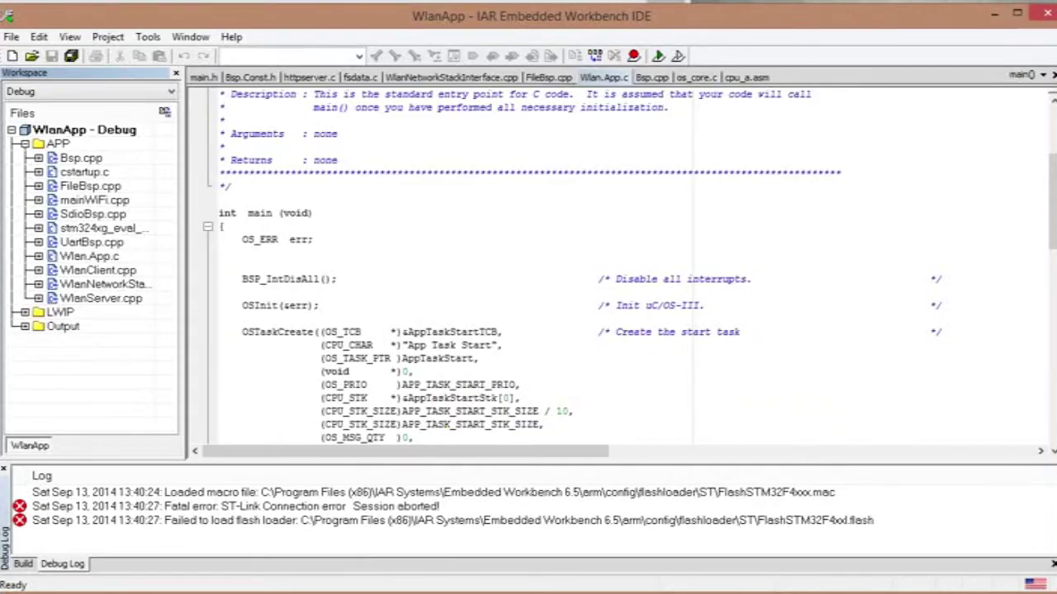
# Build and download WlanApp to the board so the debugger halts at main()
pyautogui.click(659, 56)
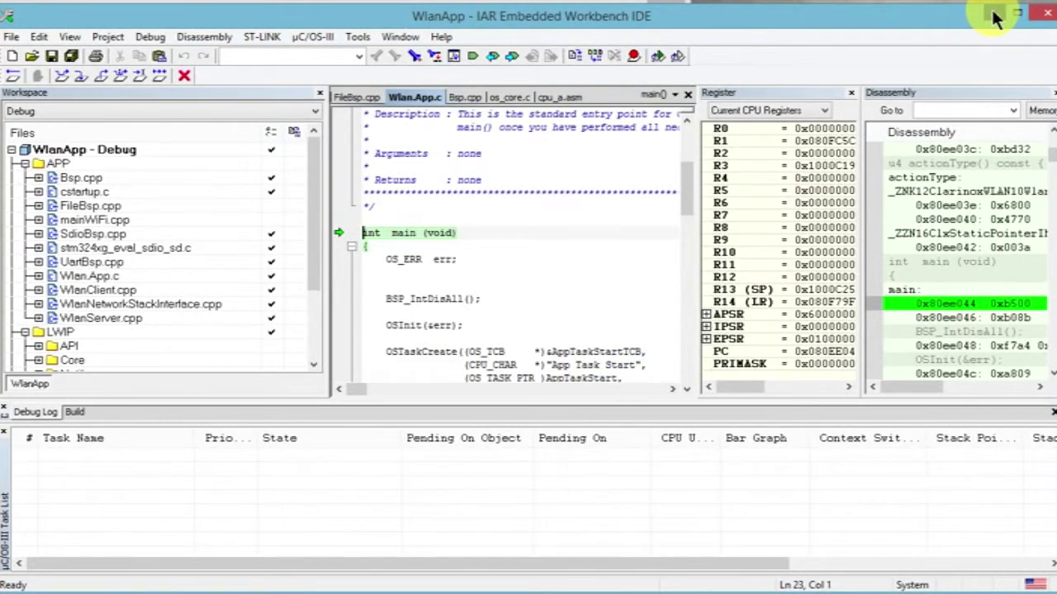
# Minimize IAR and connect Clarinox Debugger to the board using the UART COM Port interface
pyautogui.click(995, 18)
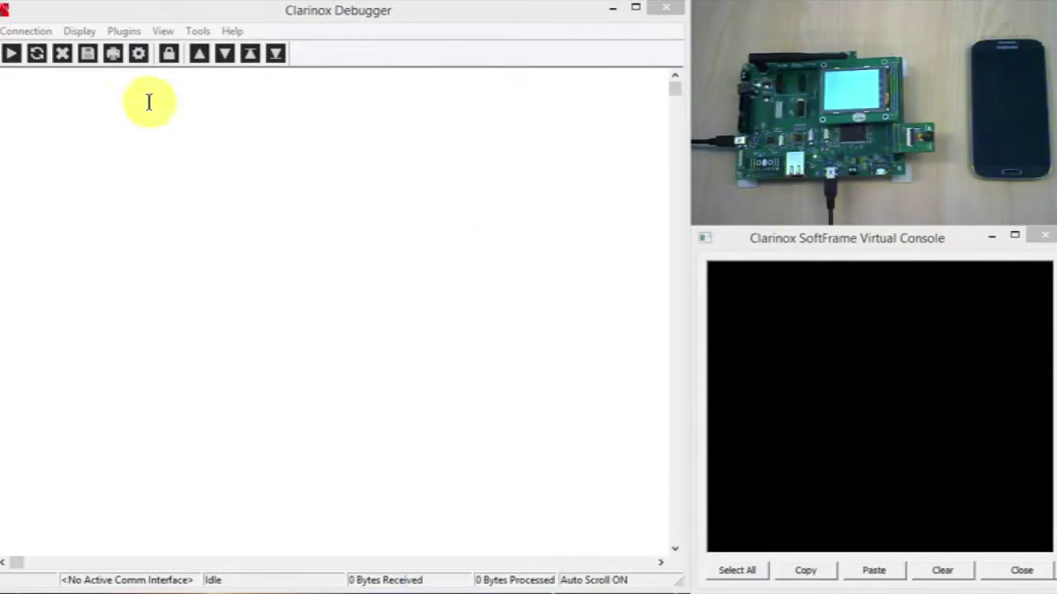
pyautogui.click(11, 54)
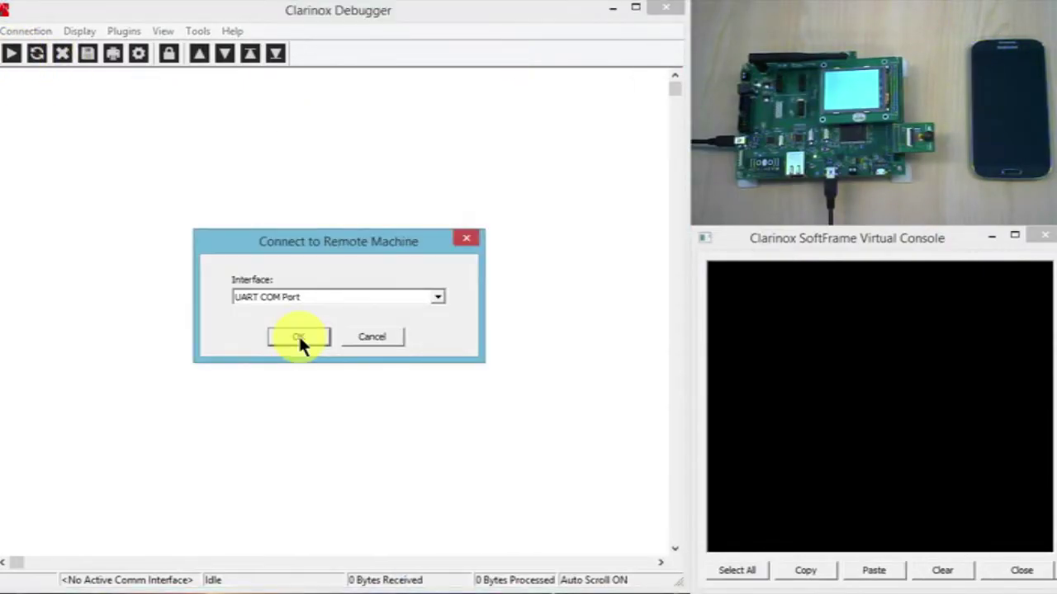
pyautogui.click(299, 337)
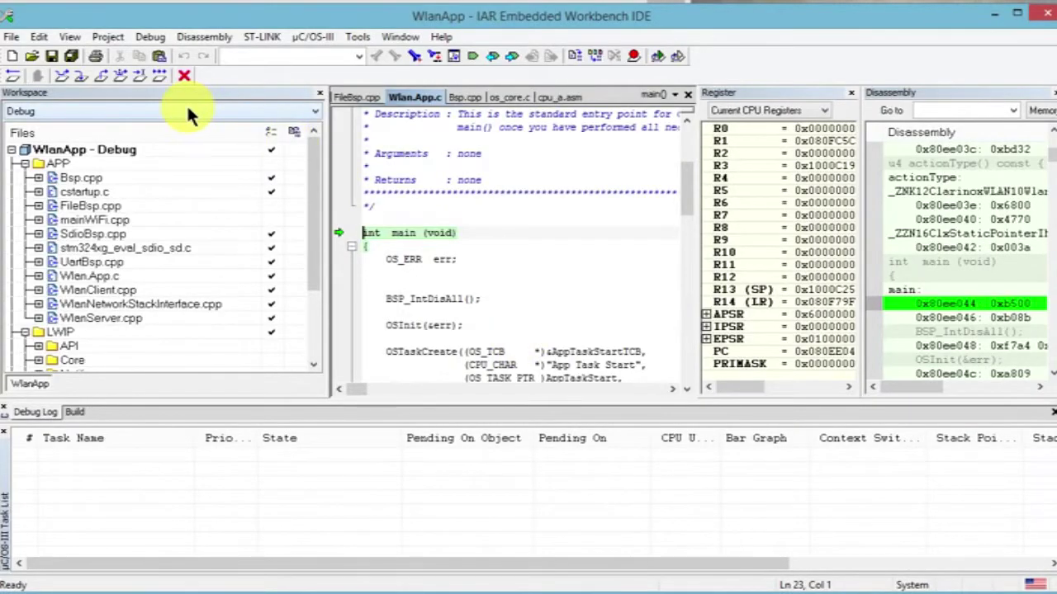
# Run WlanApp freely on the board and minimize IAR to show Clarinox Debugger
pyautogui.click(160, 75)
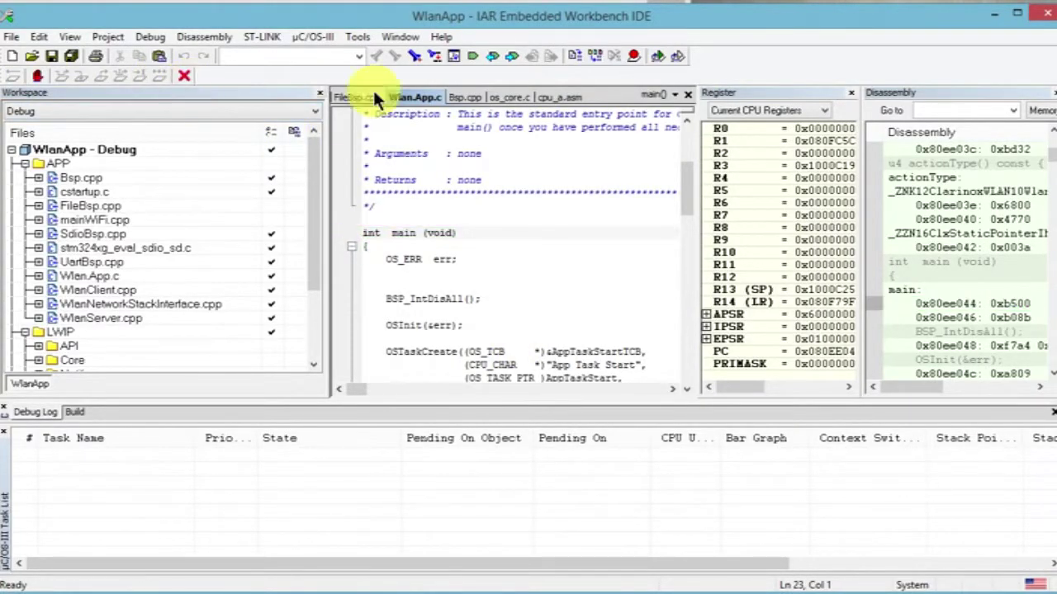
pyautogui.click(994, 15)
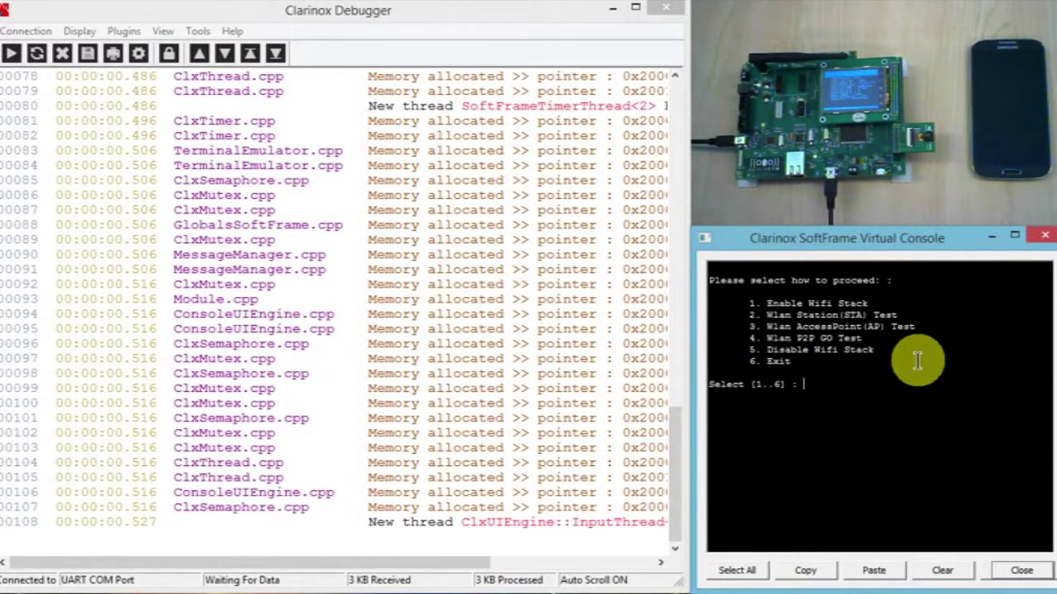
# Enter option 1 to enable the Wi-Fi stack, then option 3 for the Wlan AccessPoint Test menu
pyautogui.write('1')
pyautogui.press('Return')
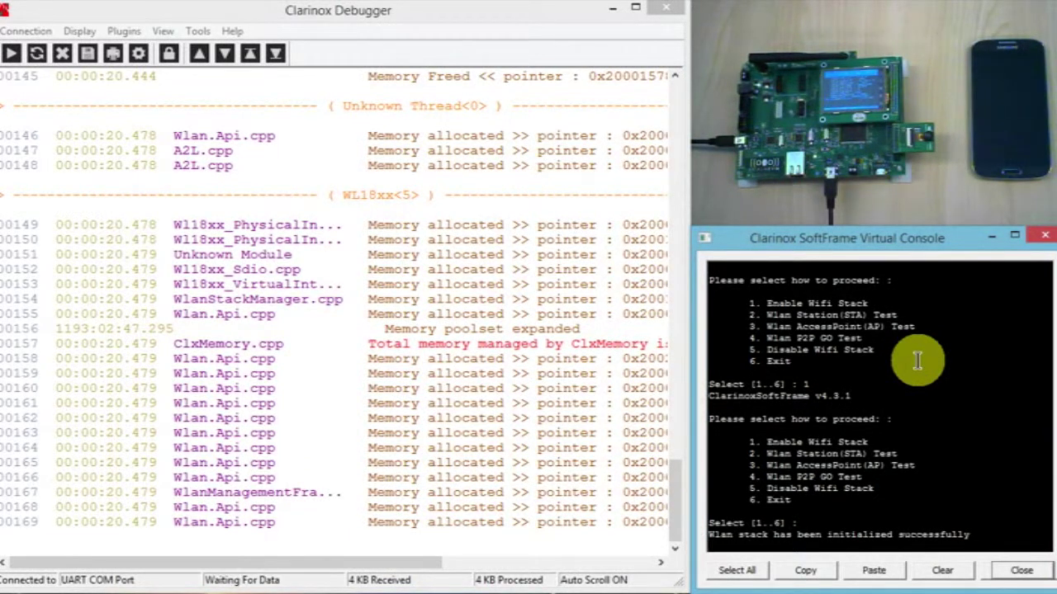
pyautogui.write('3')
pyautogui.press('Return')
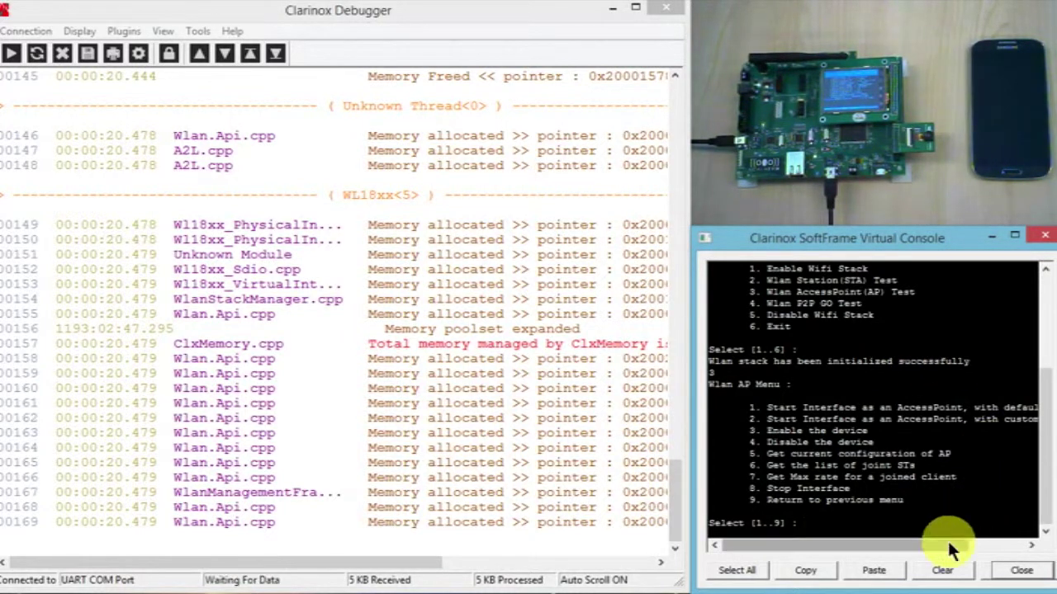
pyautogui.moveTo(947, 539); pyautogui.dragTo(873, 544)
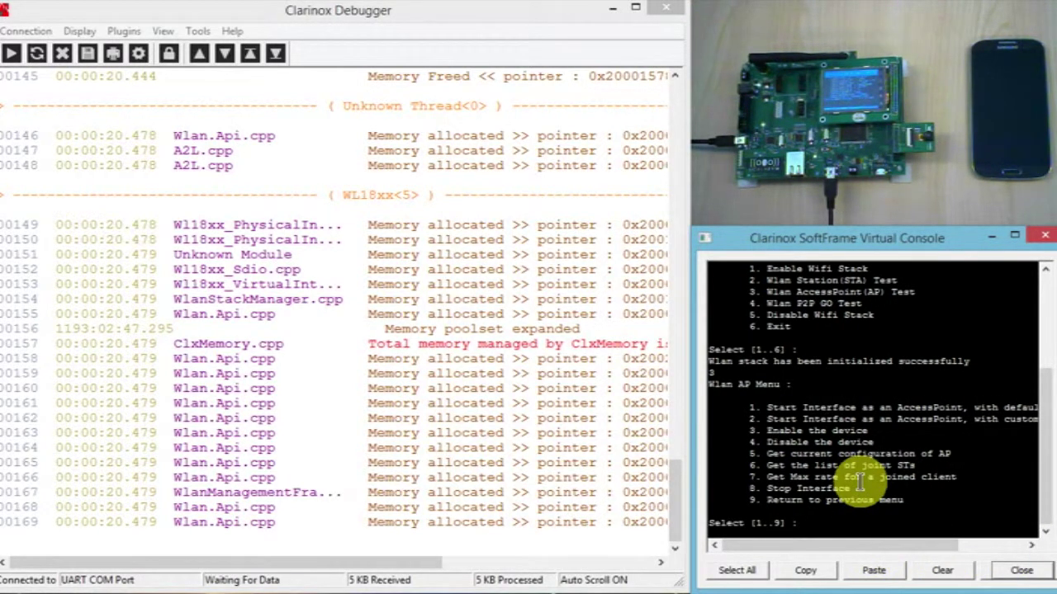
# Choose option 1 in the Wlan AP Menu to start a default access point
pyautogui.write('1')
pyautogui.press('Return')
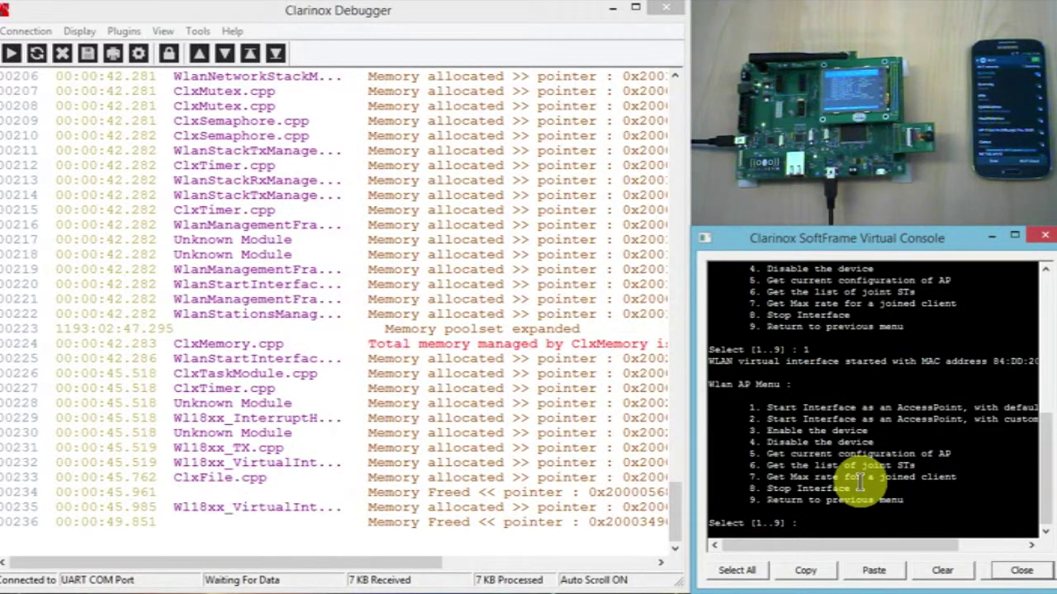
# Choose option 3 in the Wlan AP Menu to enable the access point device
pyautogui.write('3')
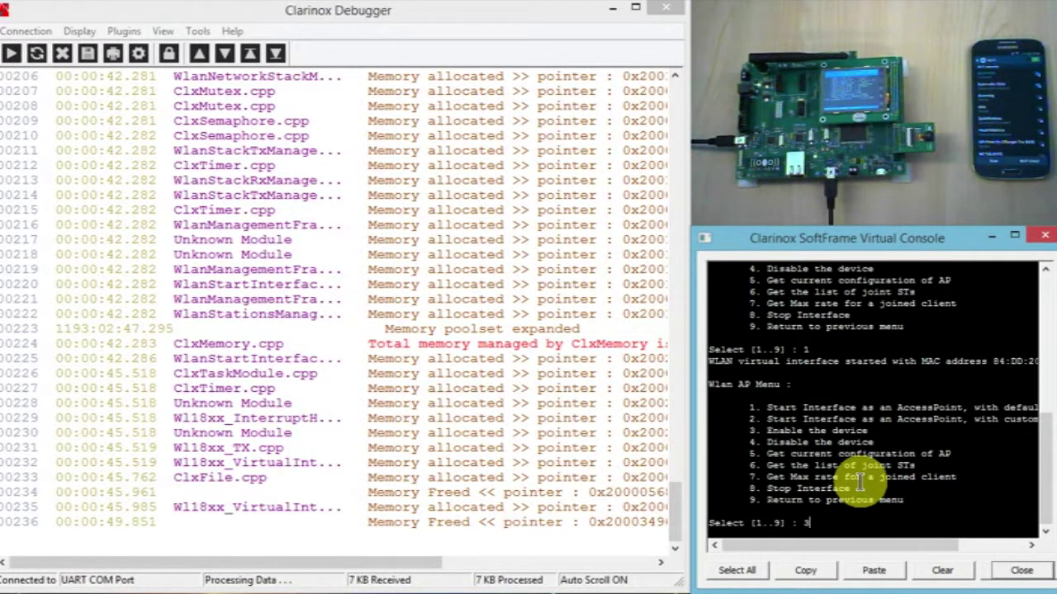
pyautogui.press('Return')
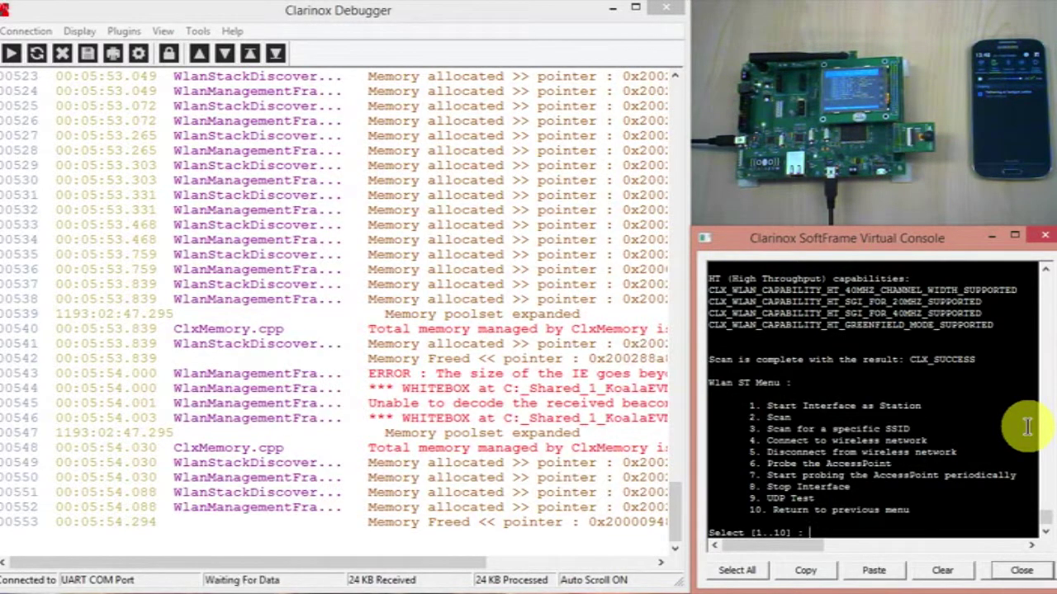
# Join the gtWiFi network as a station using option 3, CCMP (WPA2), and the network passkey
pyautogui.press('Return')
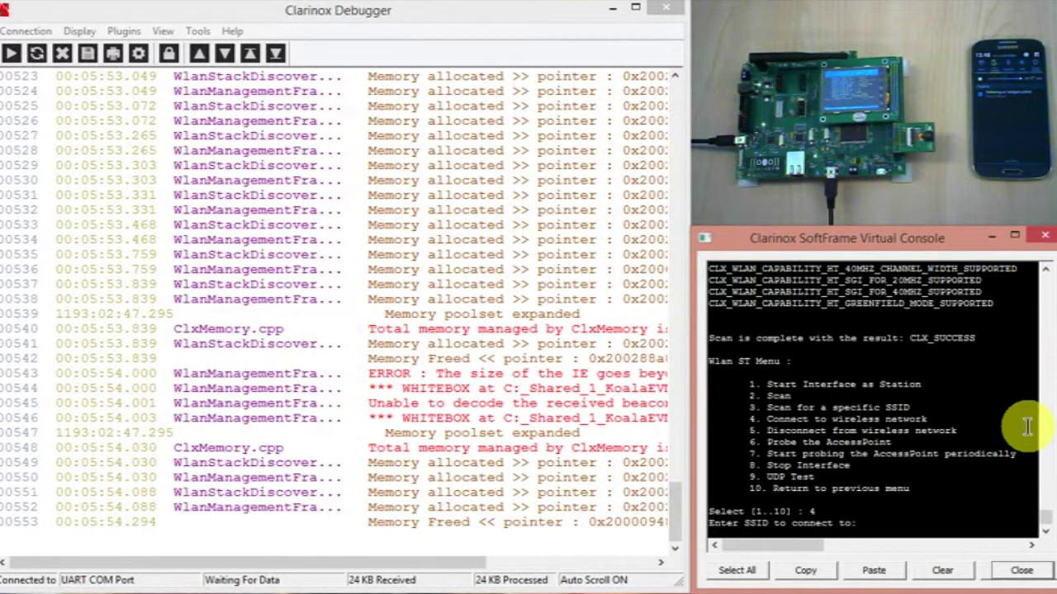
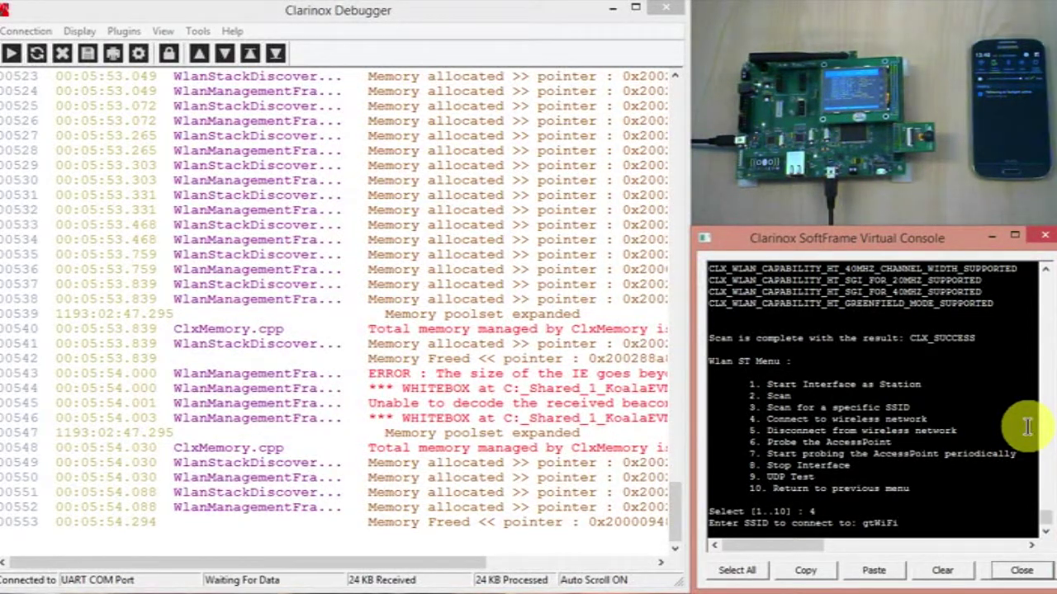
pyautogui.press('Return')
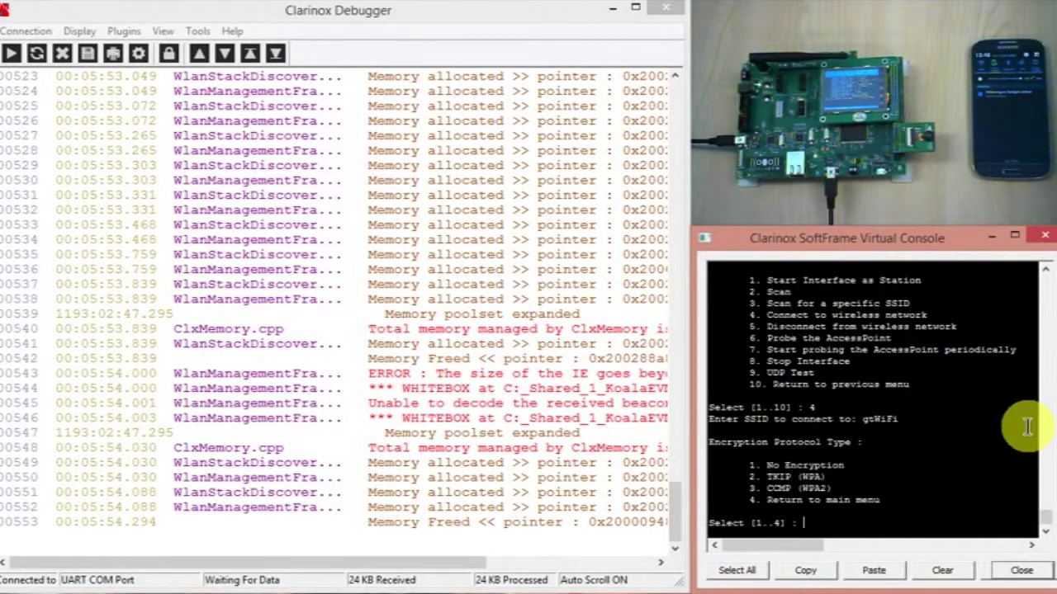
pyautogui.press('Return')
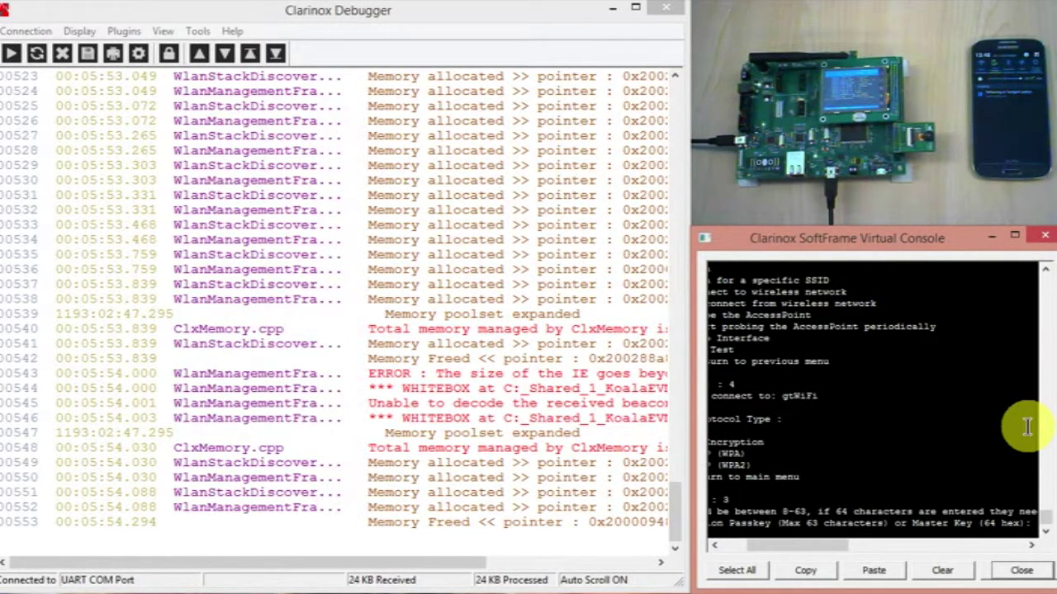
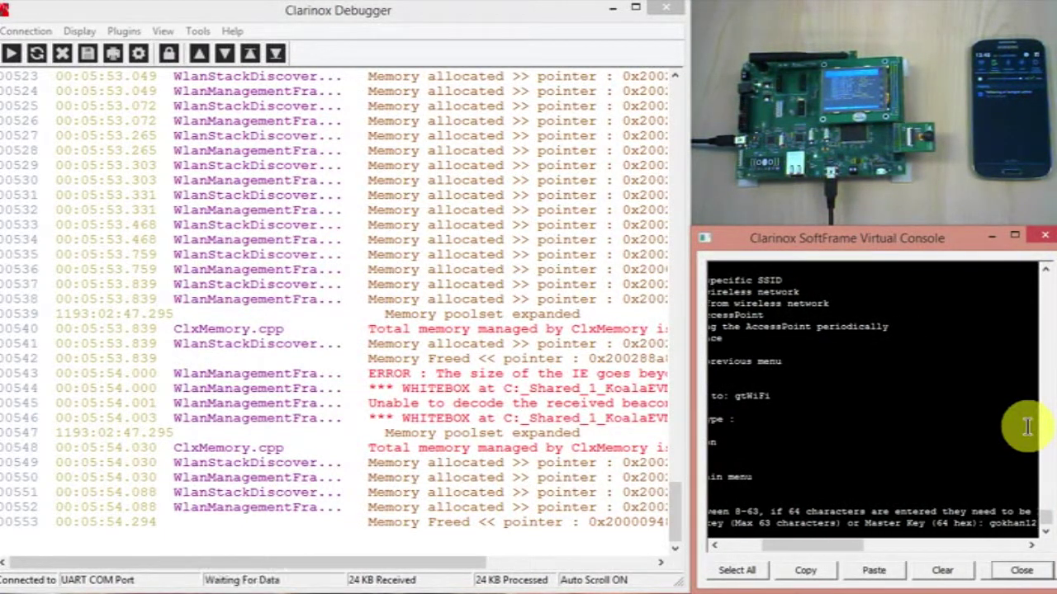
pyautogui.press('Return')
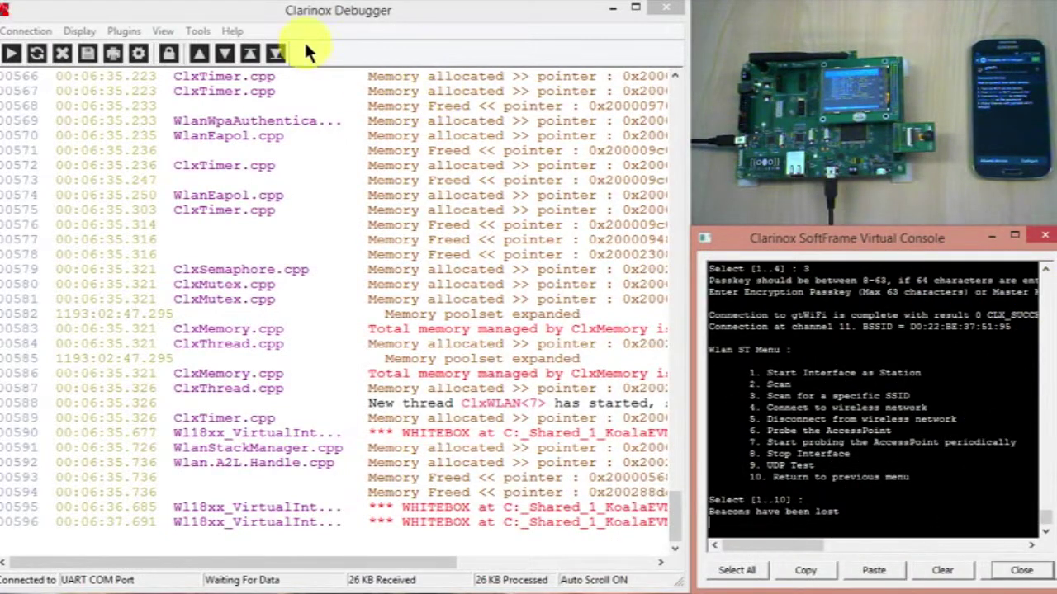
# Open Plugins > Memory Analyzer and move its window up into full view
pyautogui.click(203, 31)
pyautogui.moveTo(169, 30)
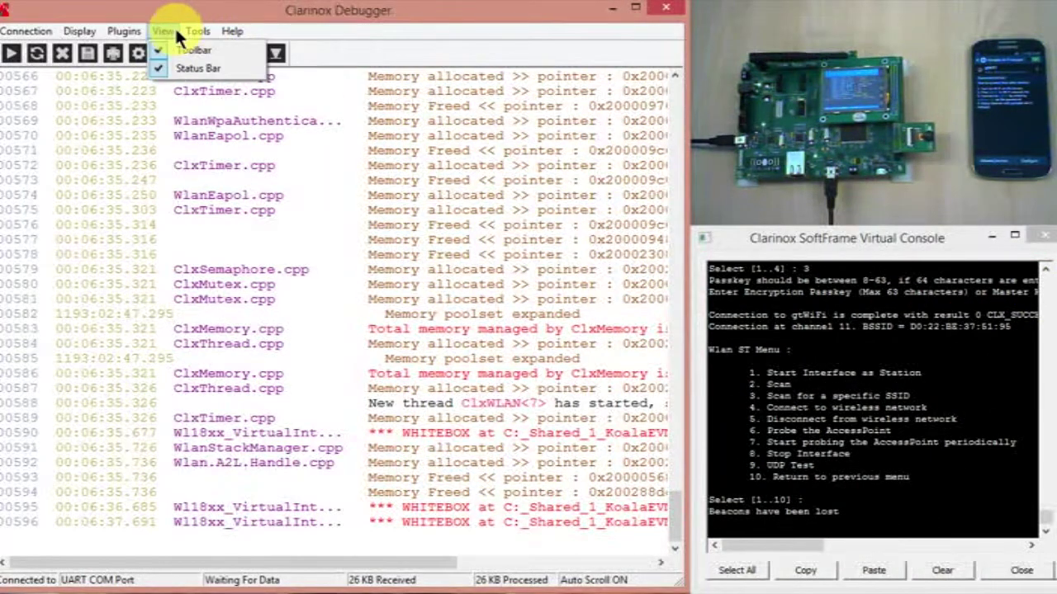
pyautogui.moveTo(132, 26)
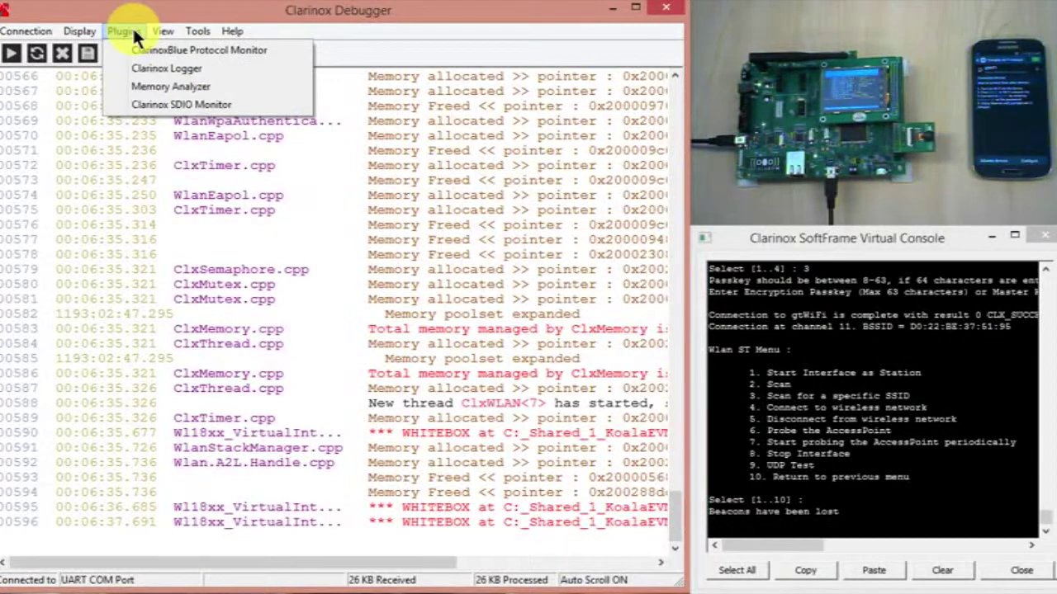
pyautogui.click(158, 84)
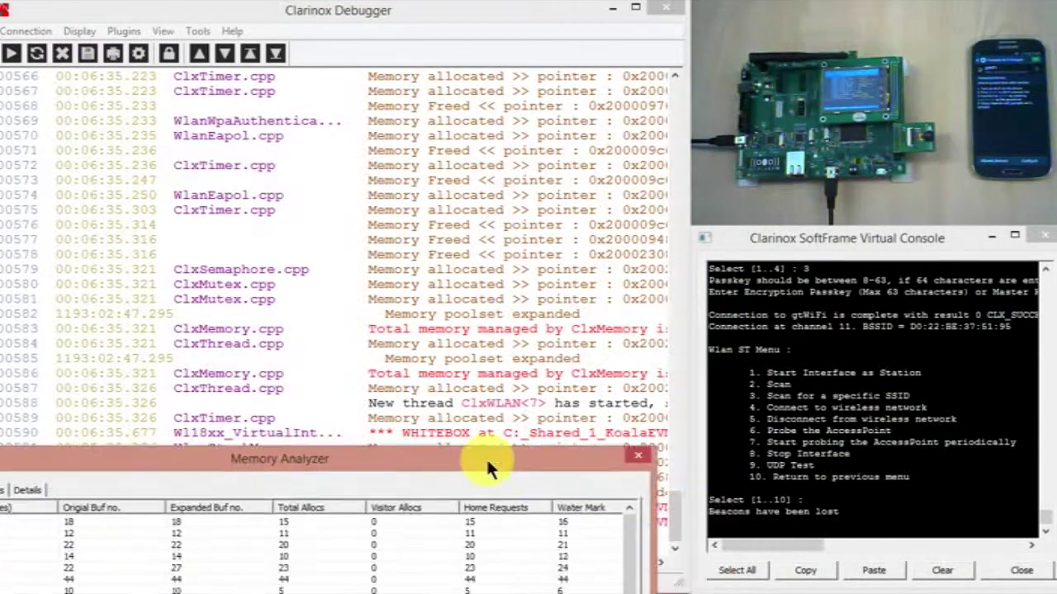
pyautogui.moveTo(486, 456); pyautogui.dragTo(706, 38)
# Review the Pool Set, Statistics and Details tabs, inspecting the ClxMutex.cpp allocation, then close the analyzer
pyautogui.click(158, 73)
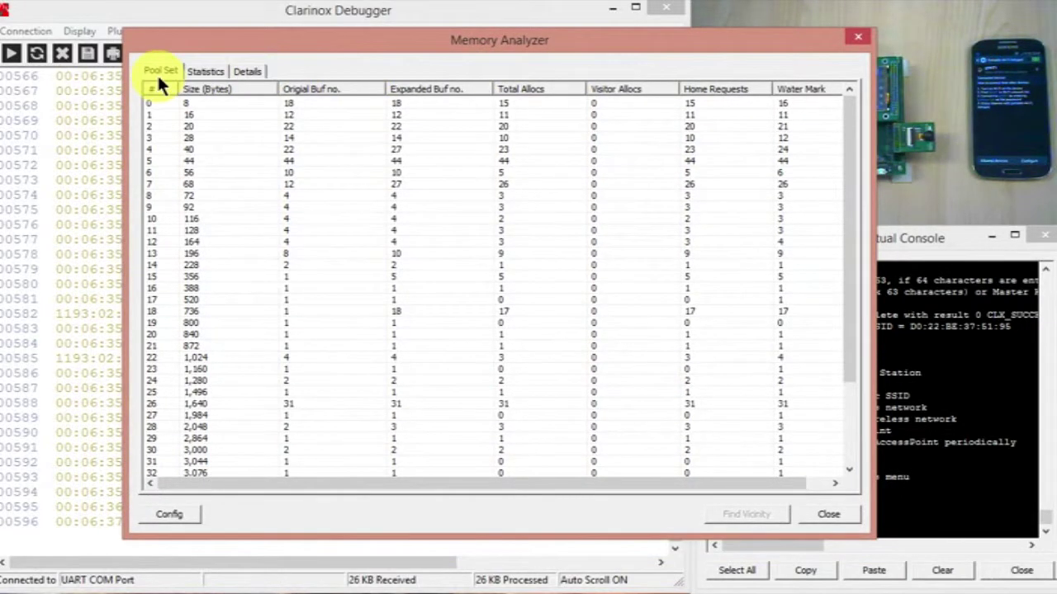
pyautogui.click(196, 66)
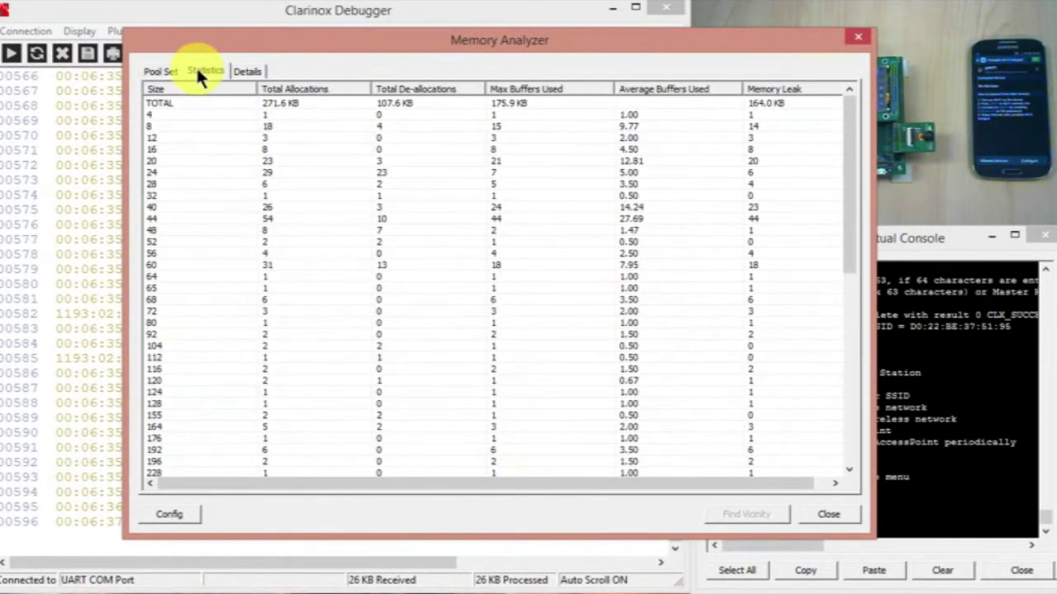
pyautogui.click(244, 71)
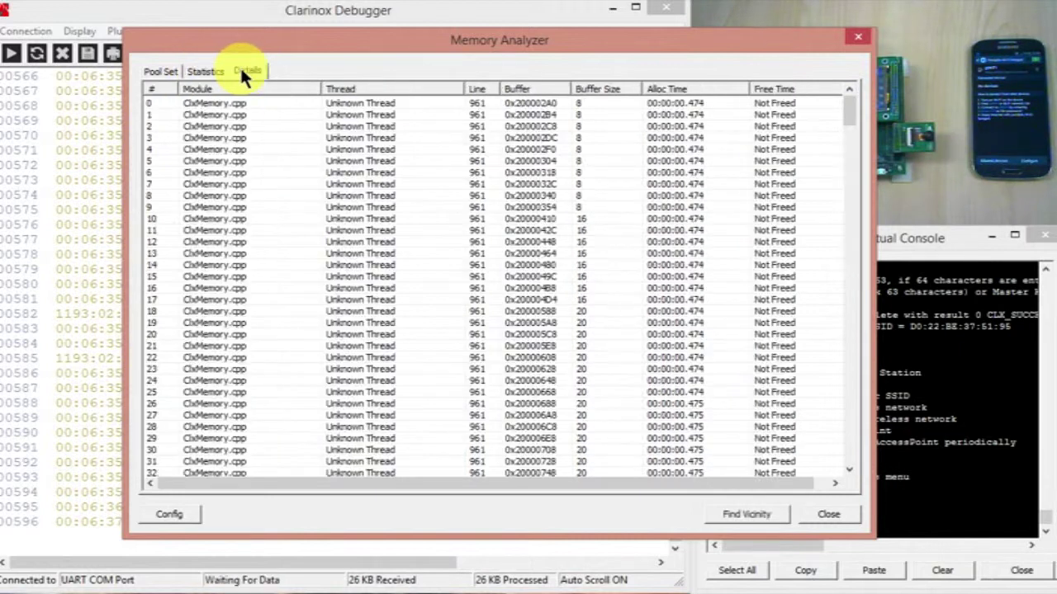
pyautogui.scroll(-20, 577, 206)
pyautogui.click(695, 230)
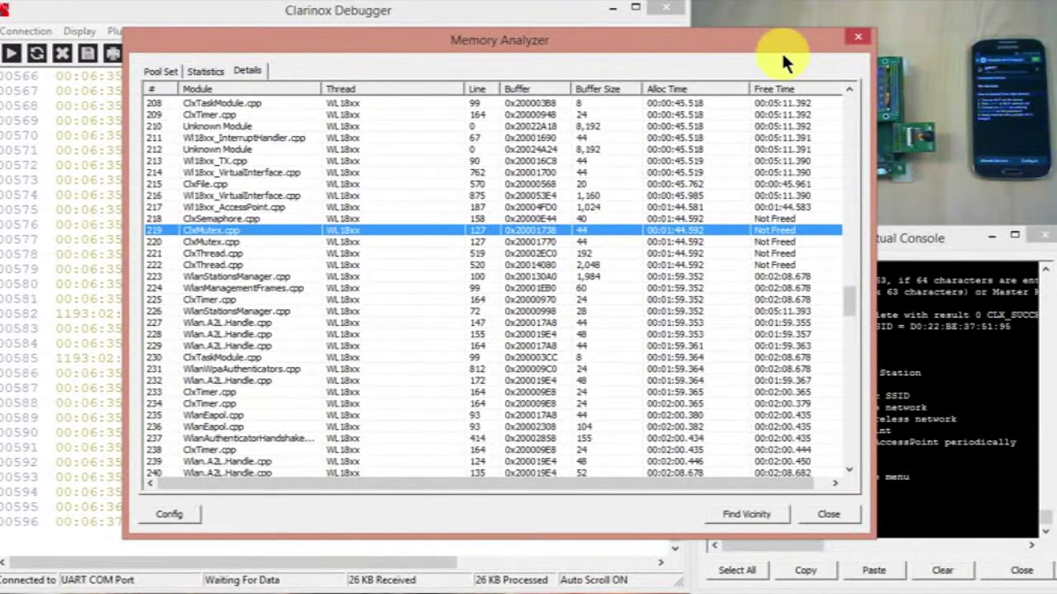
pyautogui.click(857, 36)
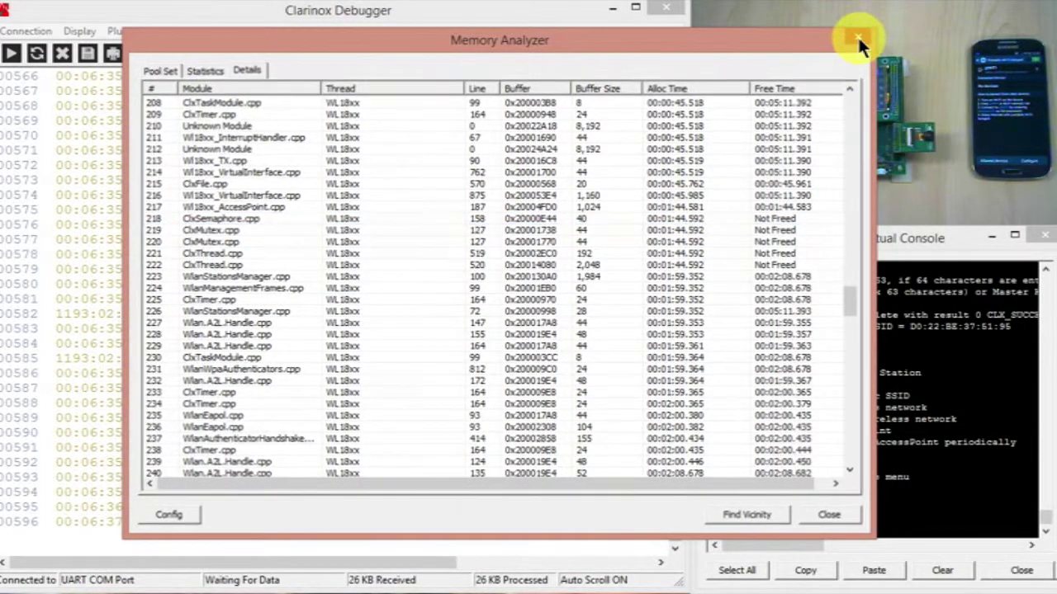